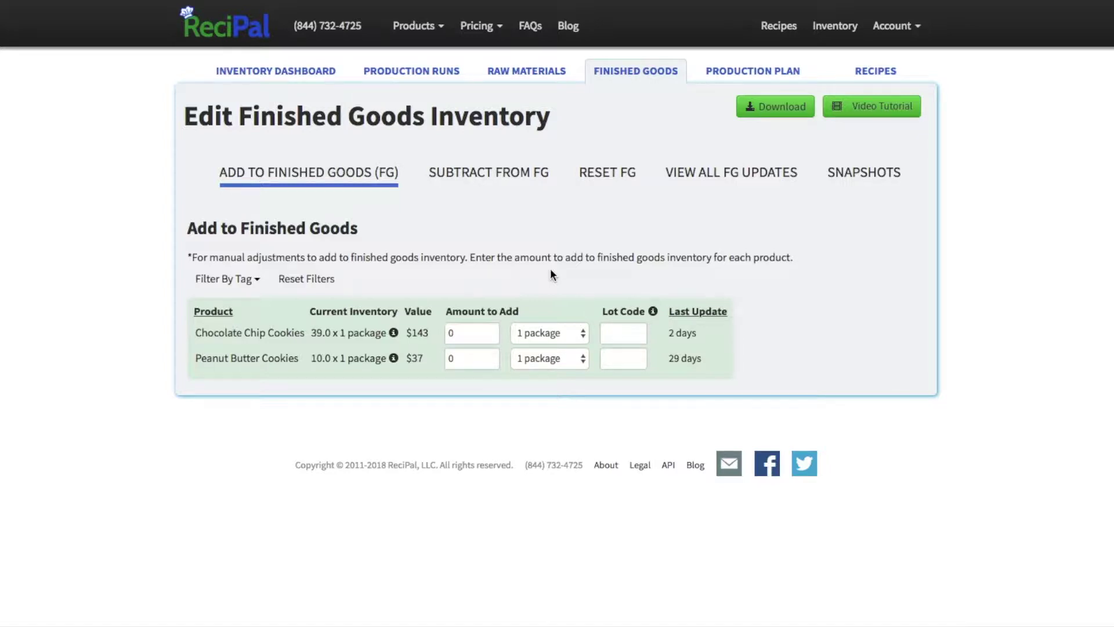
Look over the Subtract from FG, Add to FG and Reset FG forms, then view the finished goods update log.
left_click(492, 173)
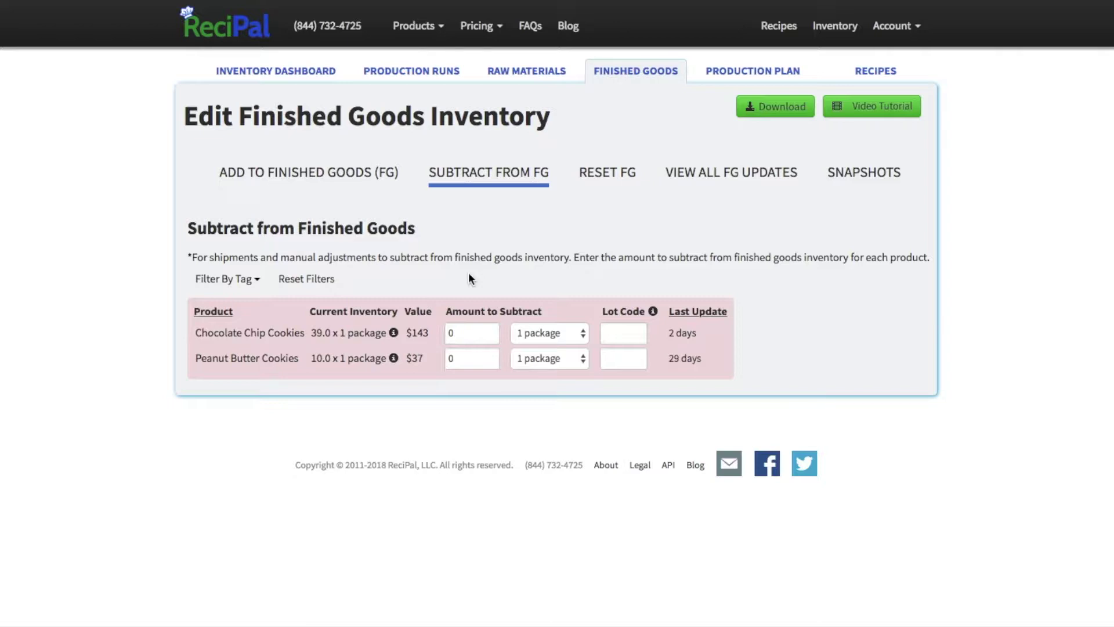
left_click(299, 178)
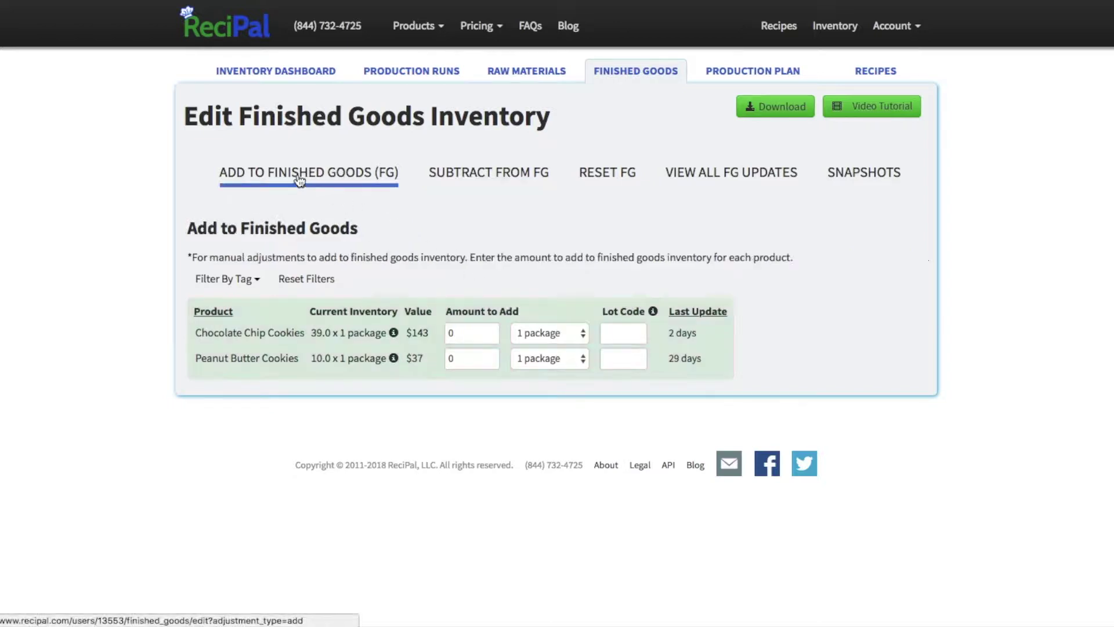
left_click(607, 174)
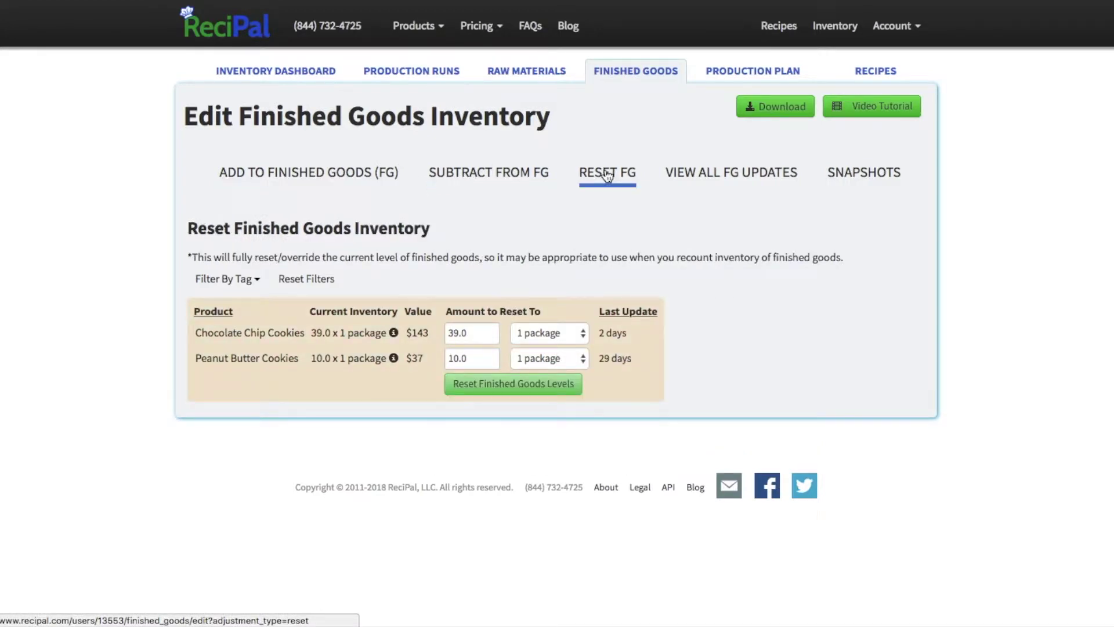
left_click(723, 179)
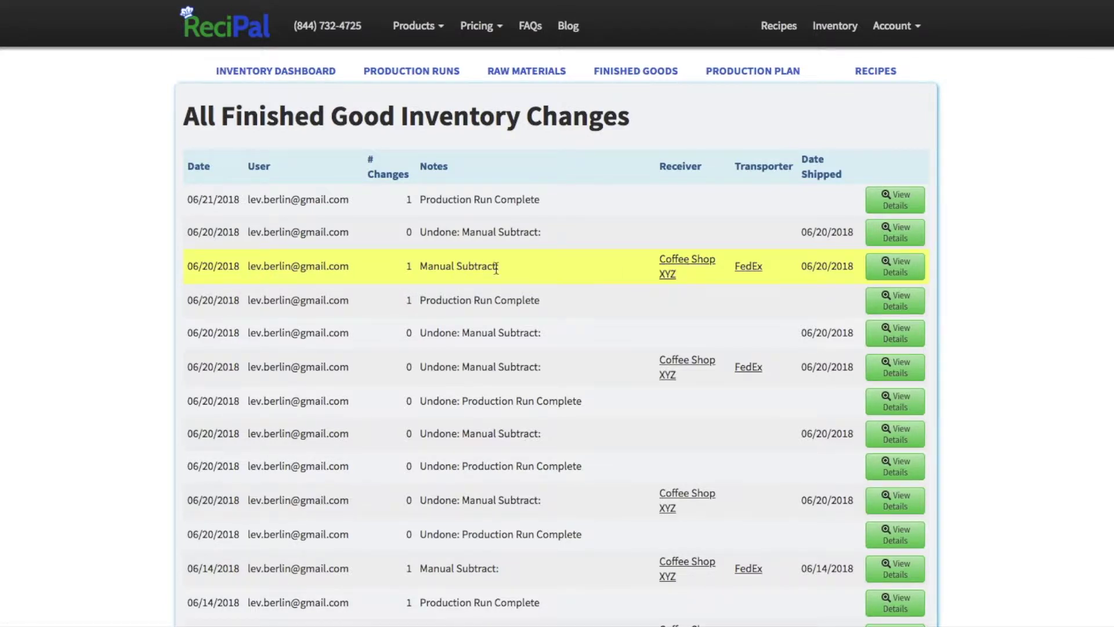
Return to the Reset FG form and open the 06/25/2018 finished goods inventory snapshot.
key("alt+Left")
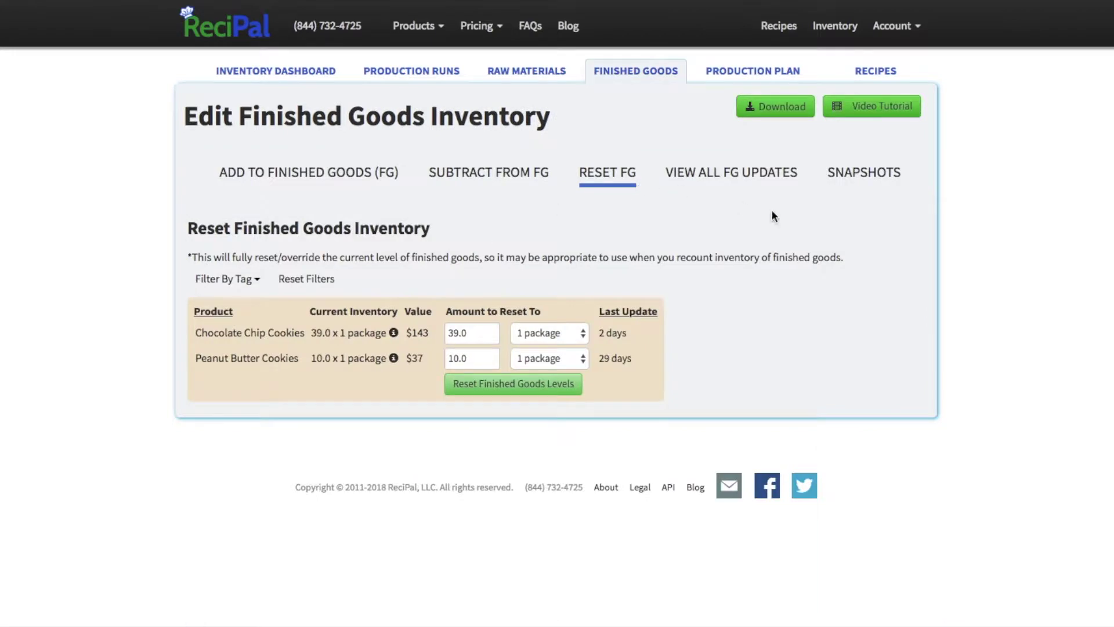
left_click(859, 176)
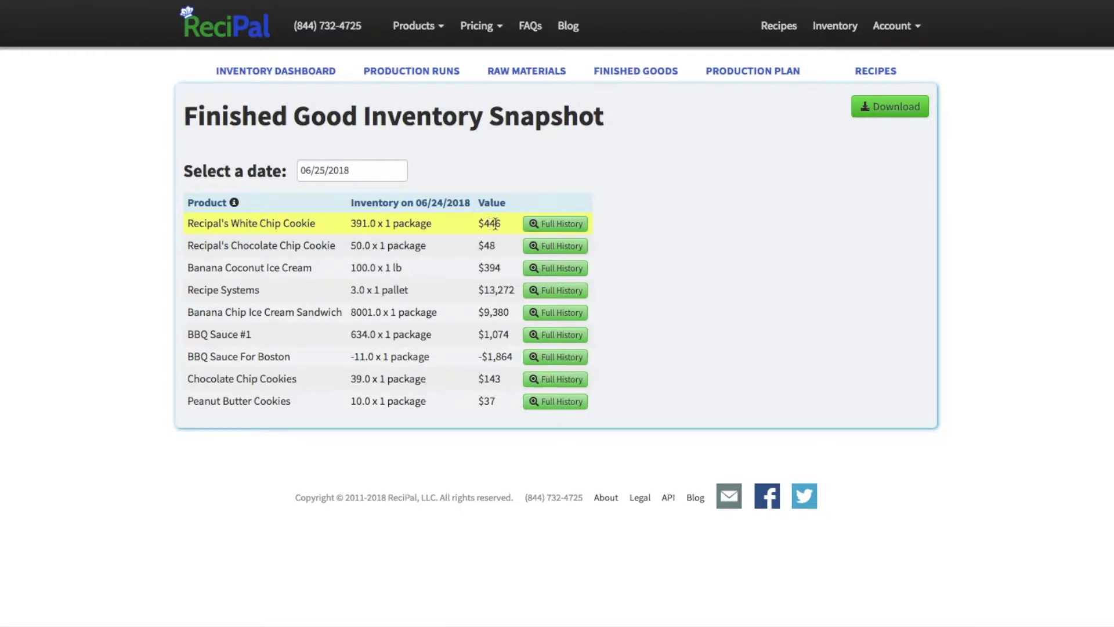
Return to Edit Finished Goods and open the full lot code summary for Chocolate Chip Cookies.
left_click(562, 228)
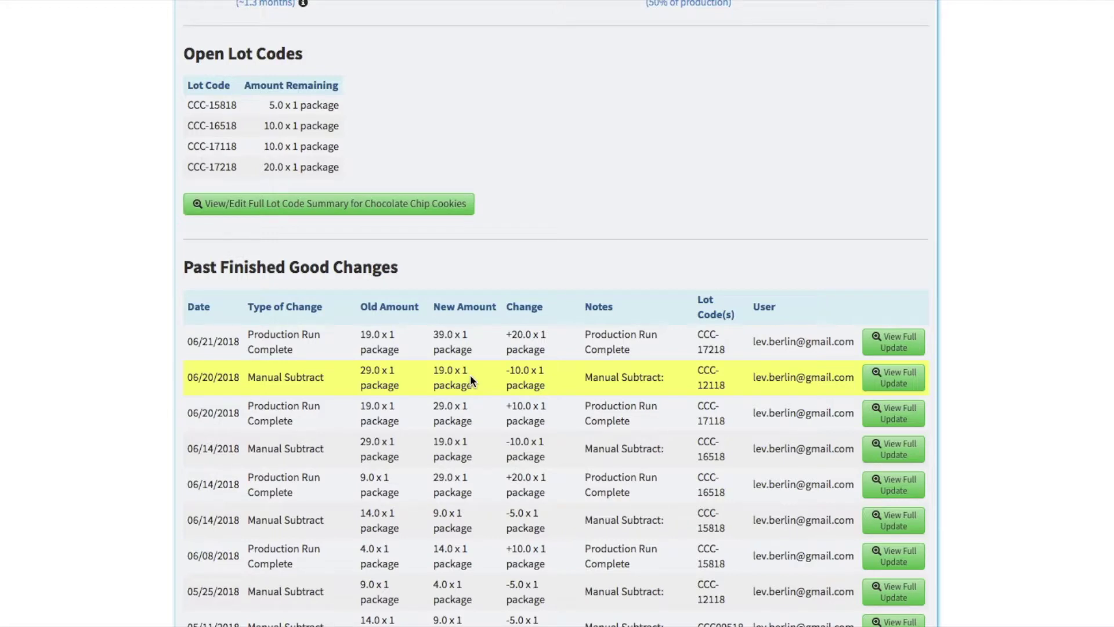
scroll(538, 325, "up", 4)
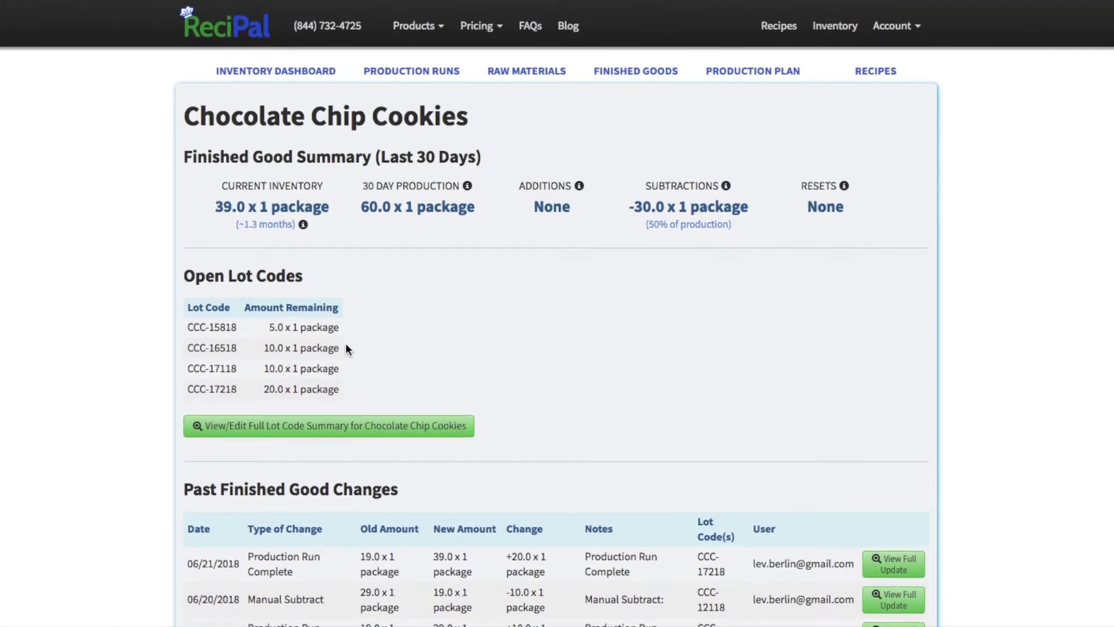
left_click(301, 430)
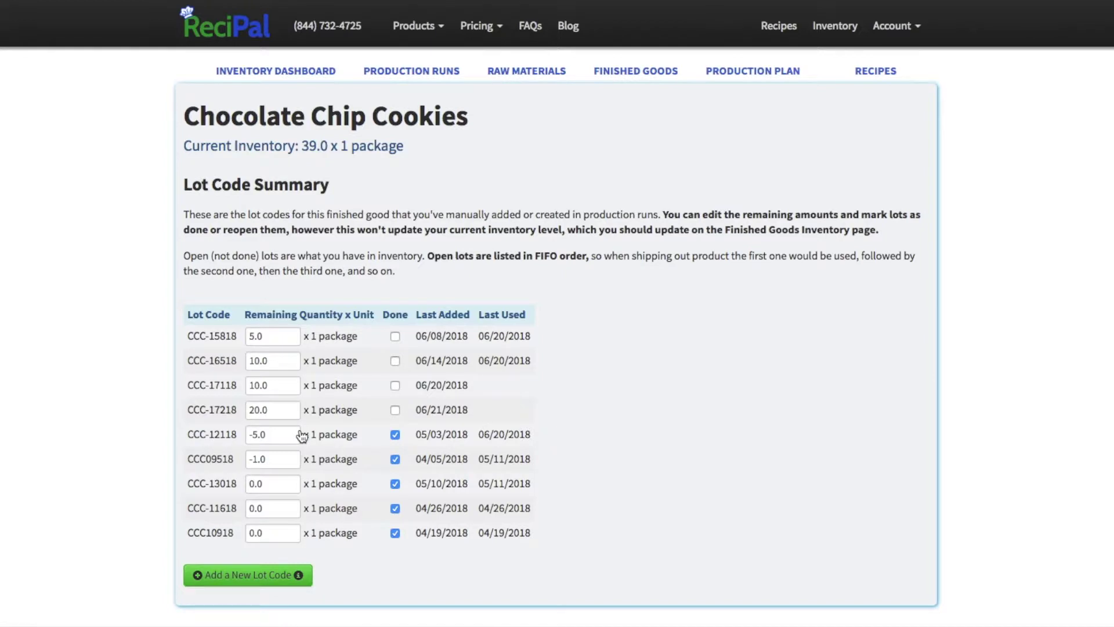
Change lot CCC-17118's remaining quantity to 11.
double_click(273, 387)
type("11")
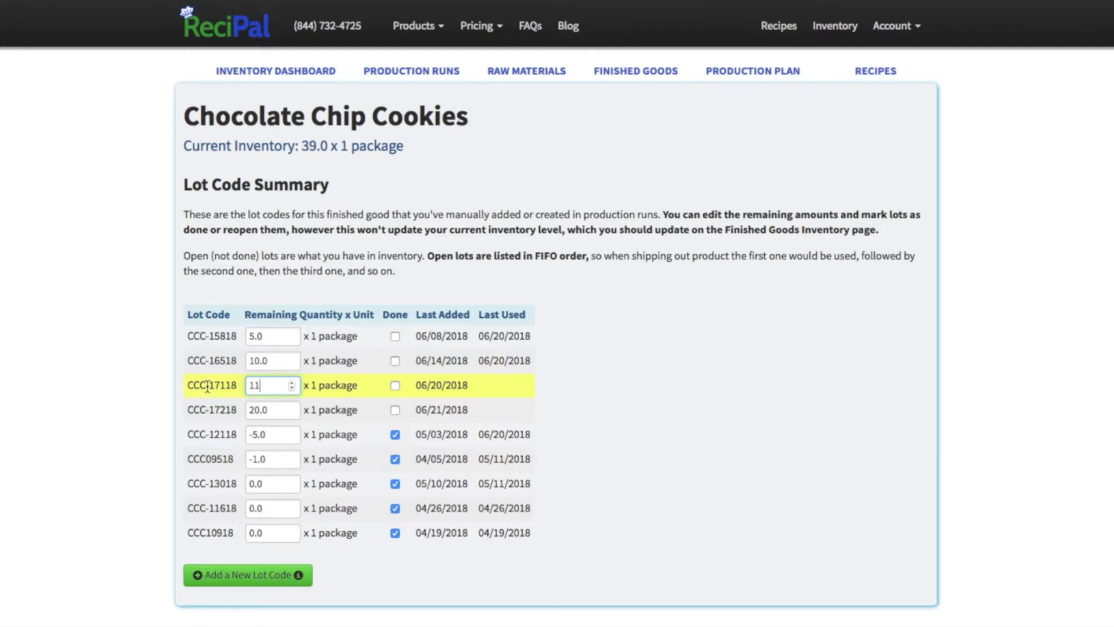
key("Tab")
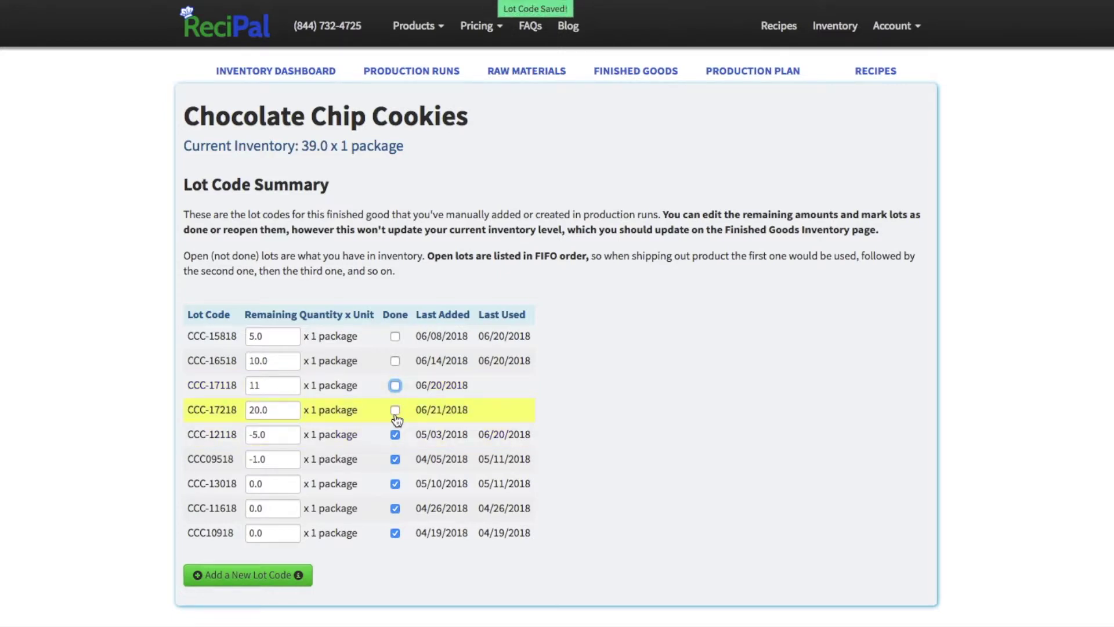
Mark lot CCC-17218 done, go back to the finished goods page, and show the product tag filters.
left_click(396, 411)
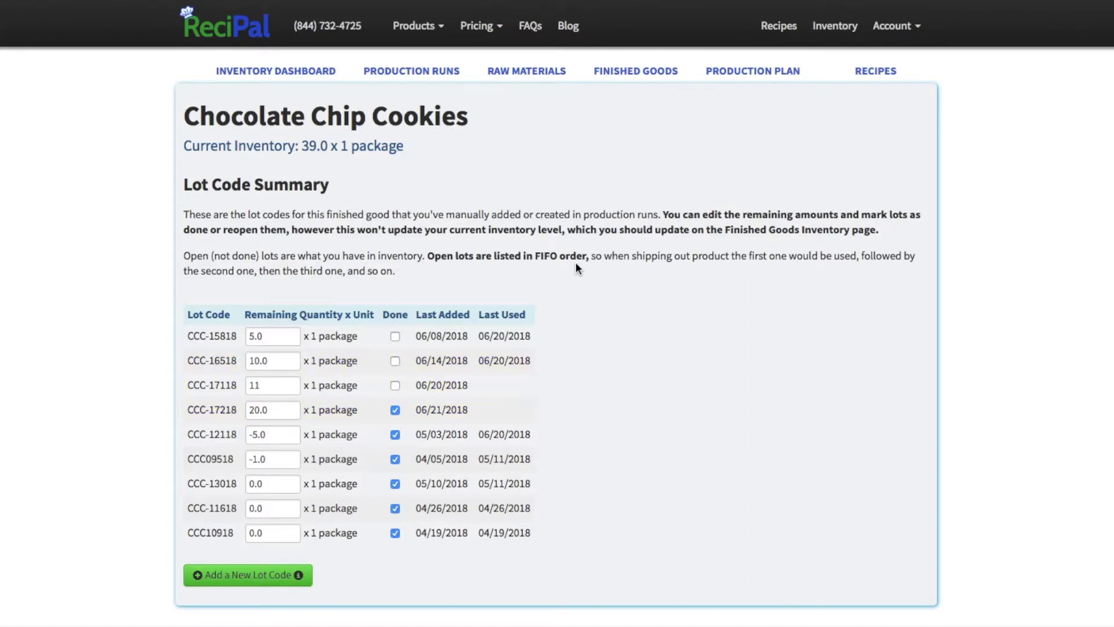
key("alt+Left")
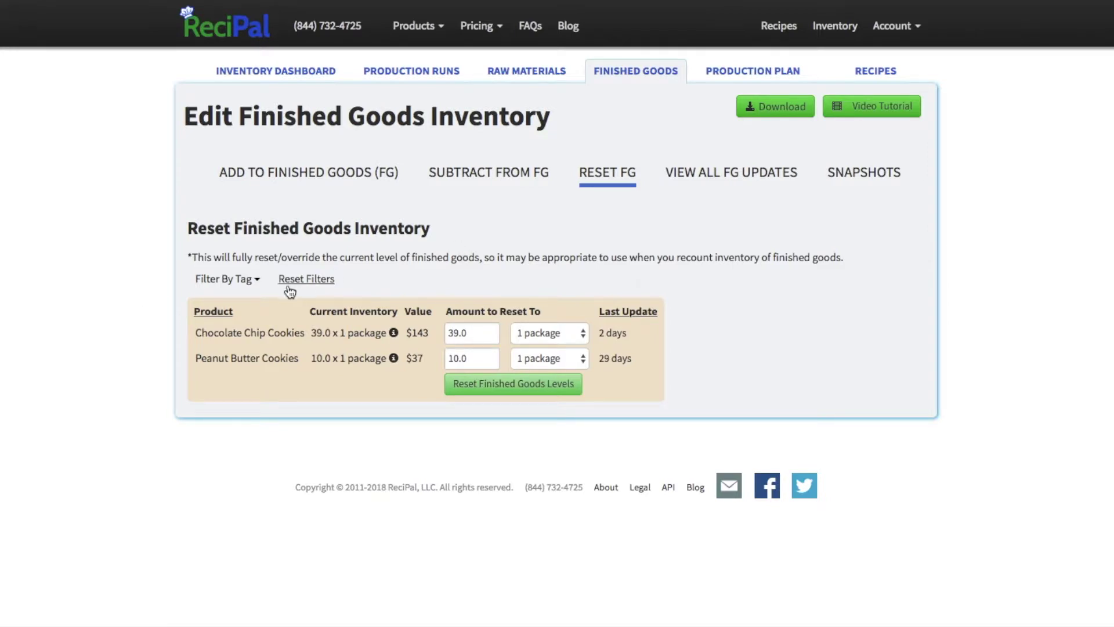
left_click(259, 283)
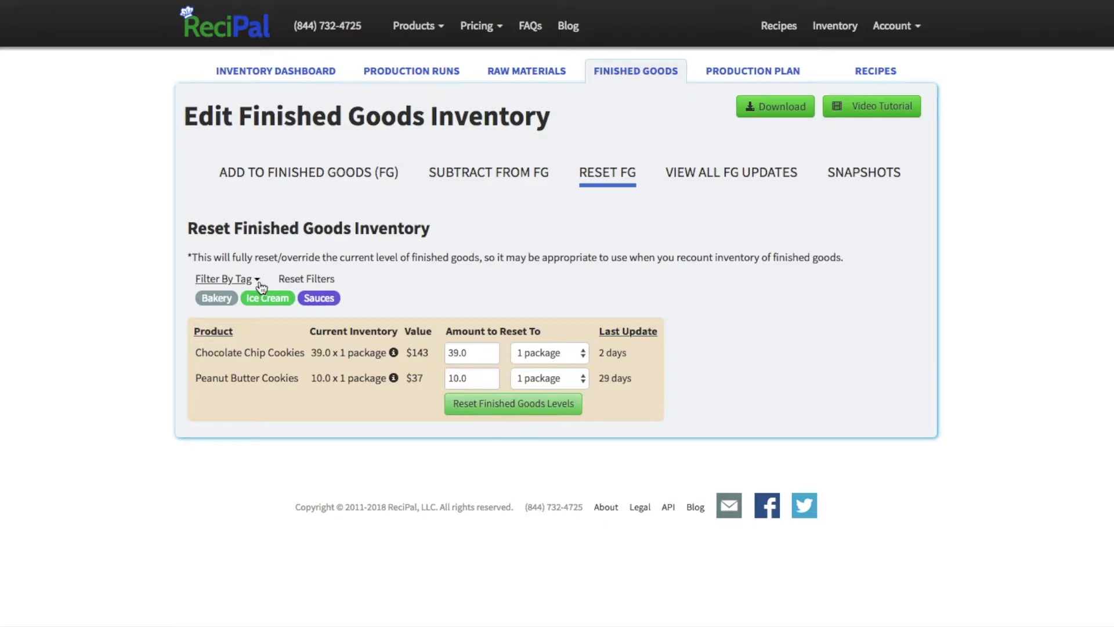
left_click(875, 75)
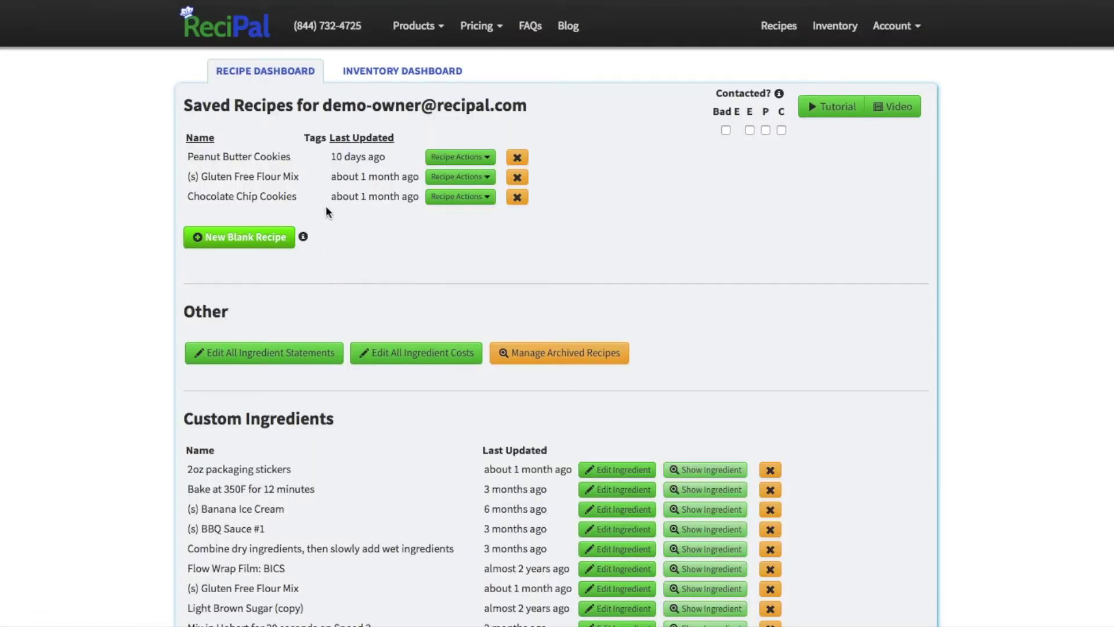
left_click(319, 157)
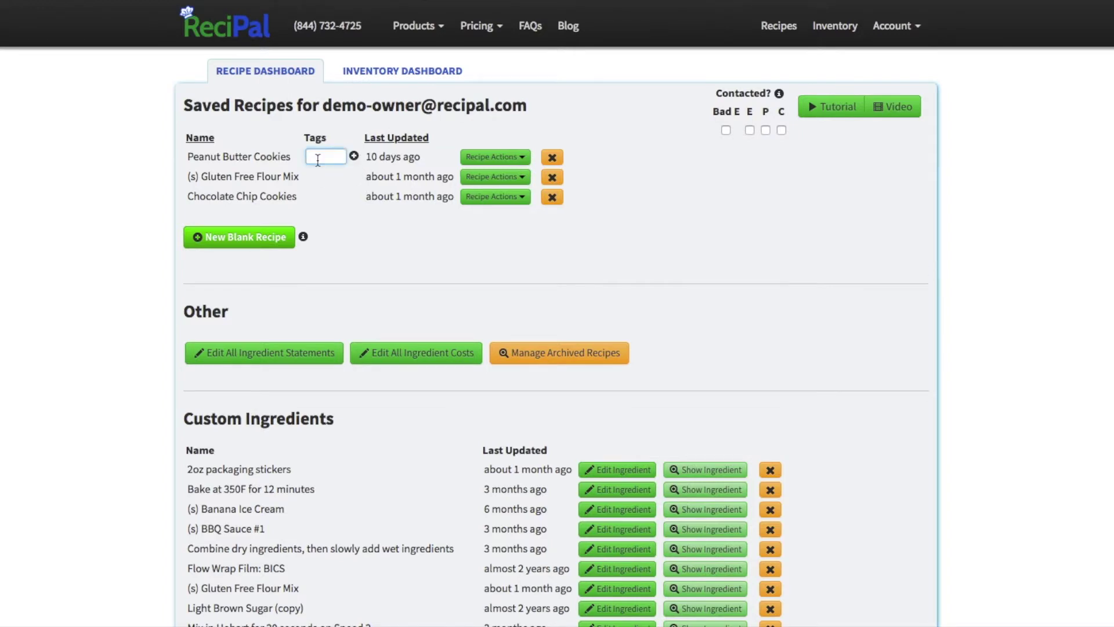
type("Nuts")
key("Tab")
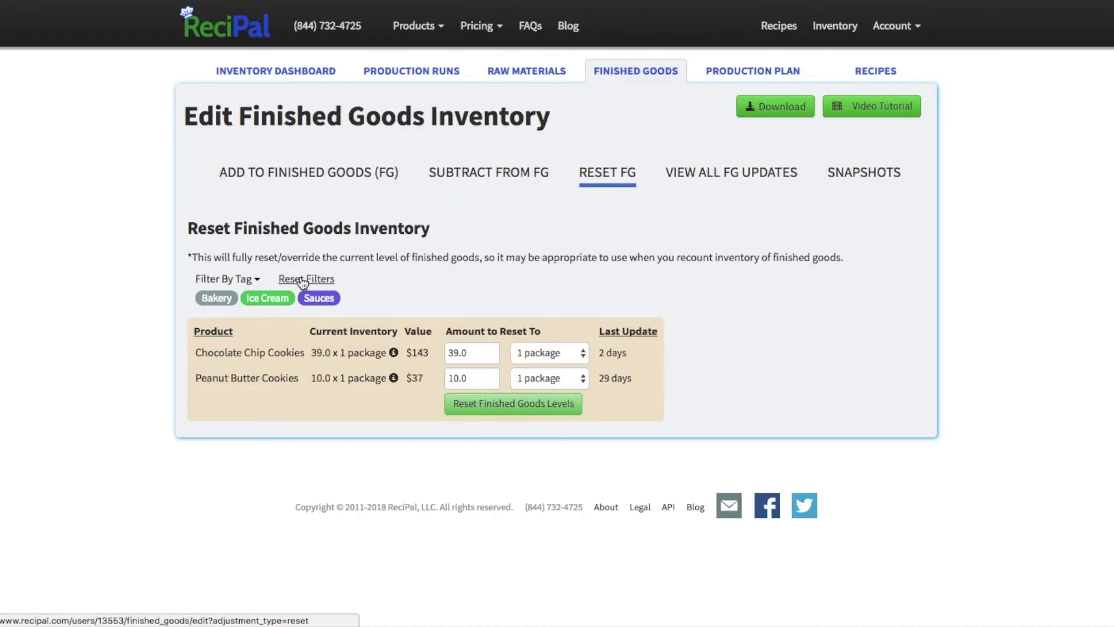
left_click(302, 280)
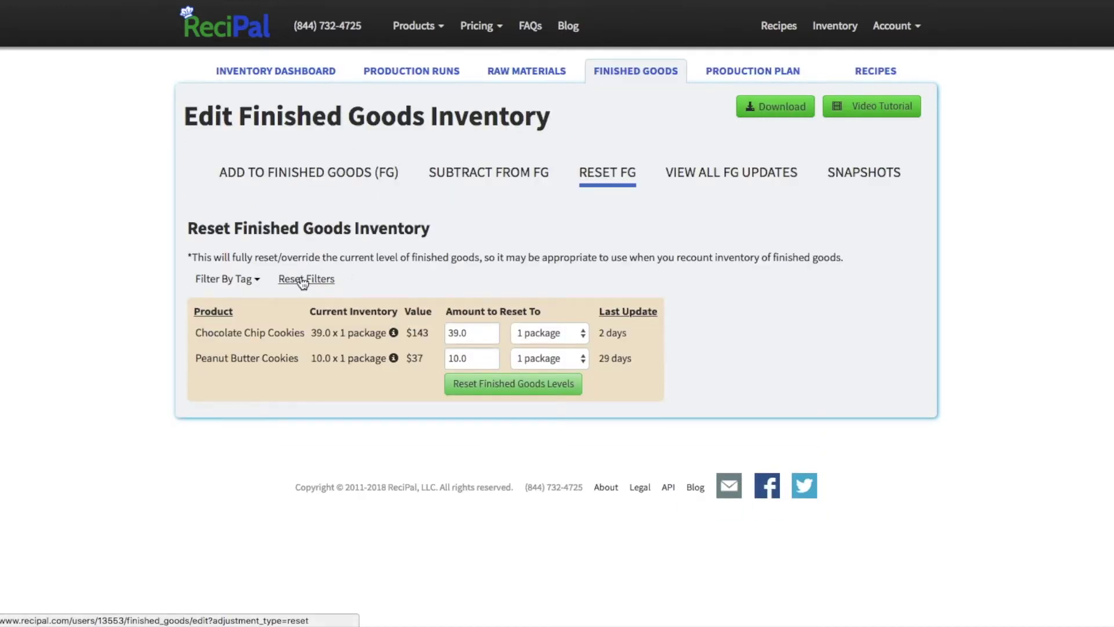
left_click(362, 182)
left_click(511, 183)
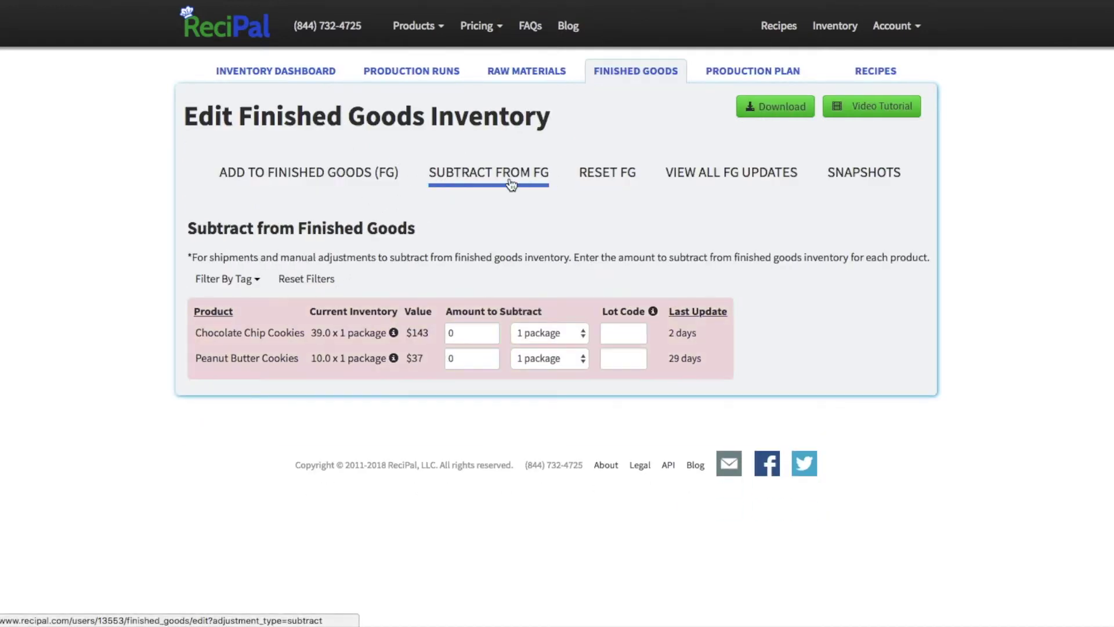
left_click(255, 279)
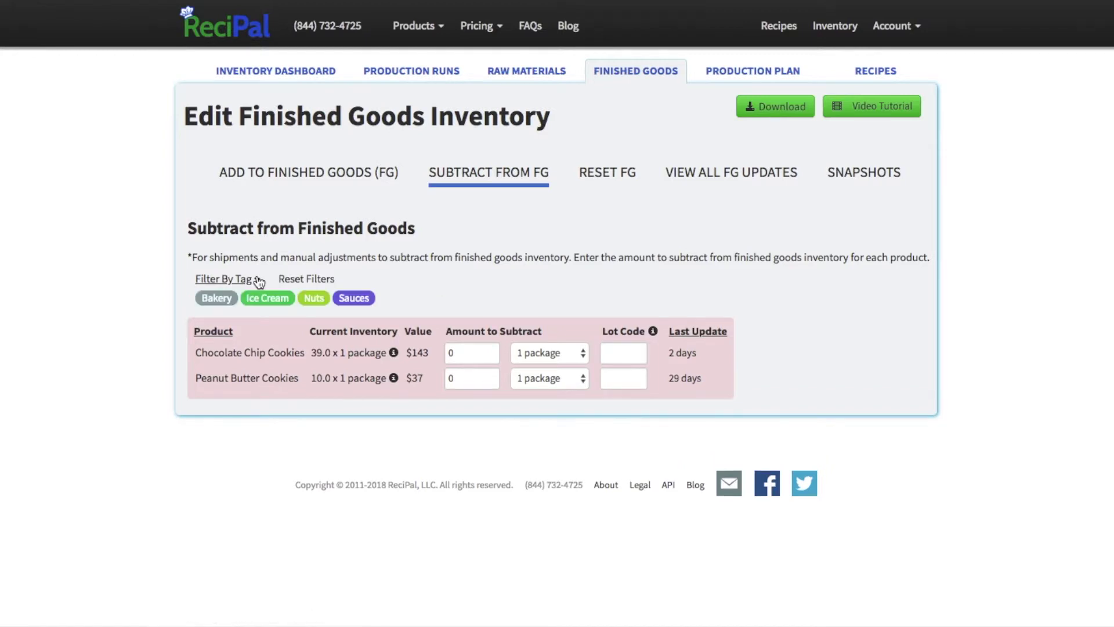
left_click(313, 299)
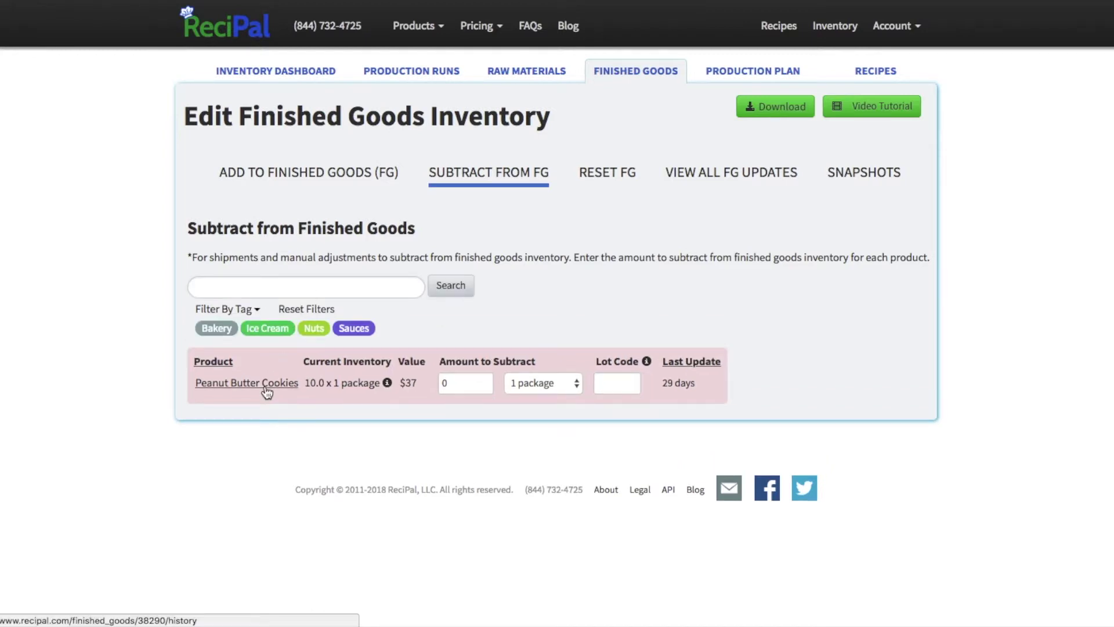
left_click(314, 312)
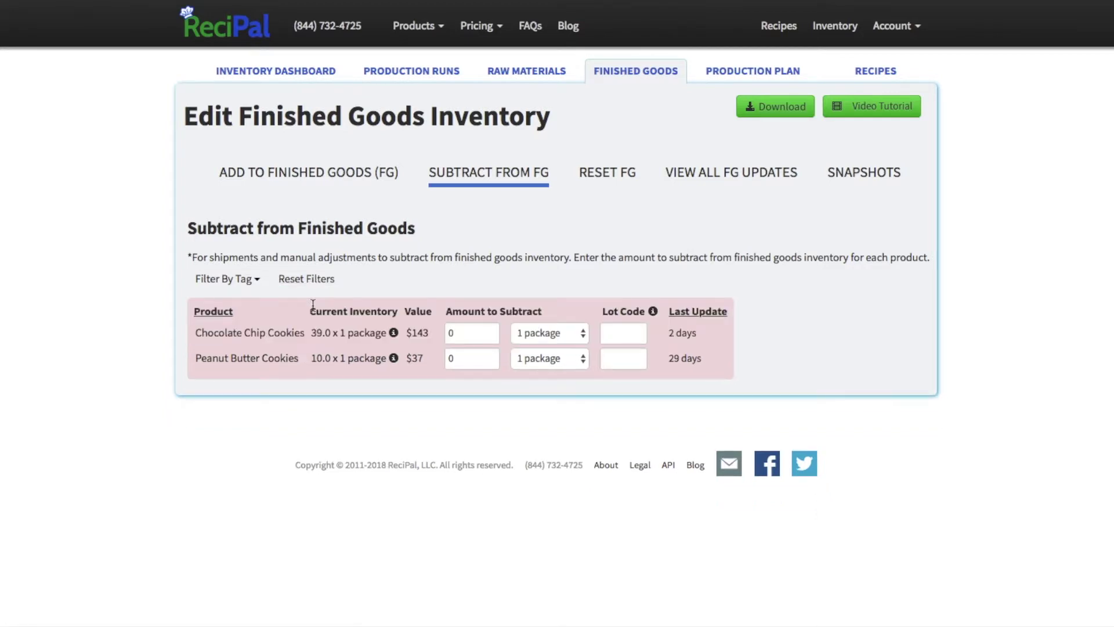
Enter 10 packages to subtract and pick lot code CCC-15818.
left_click(466, 332)
type("10")
key("Tab")
mouse_move(393, 336)
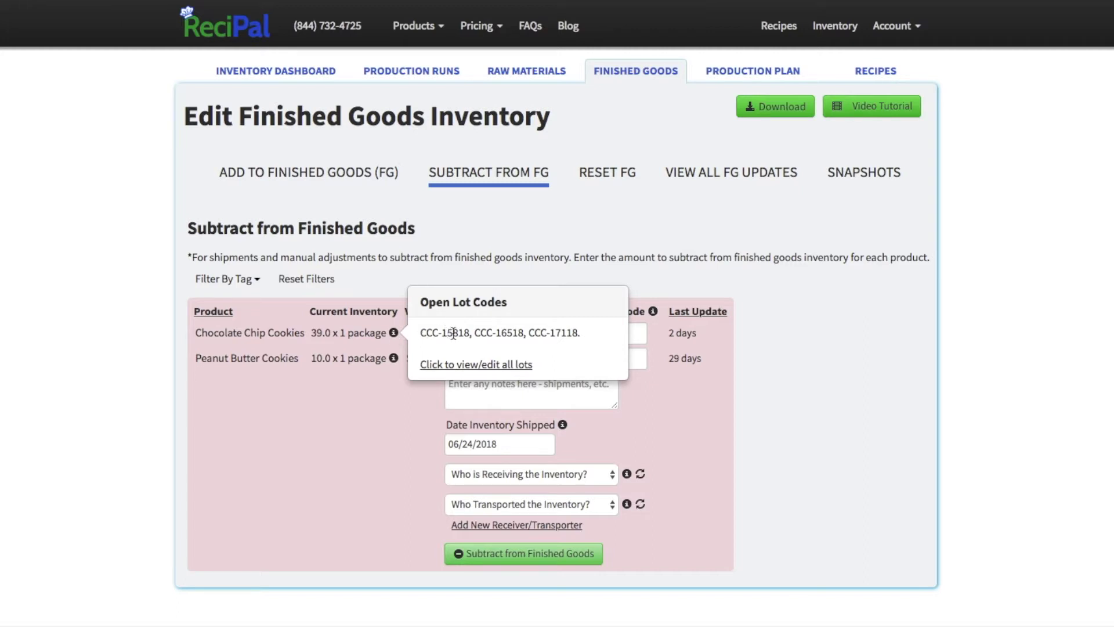
left_click(615, 333)
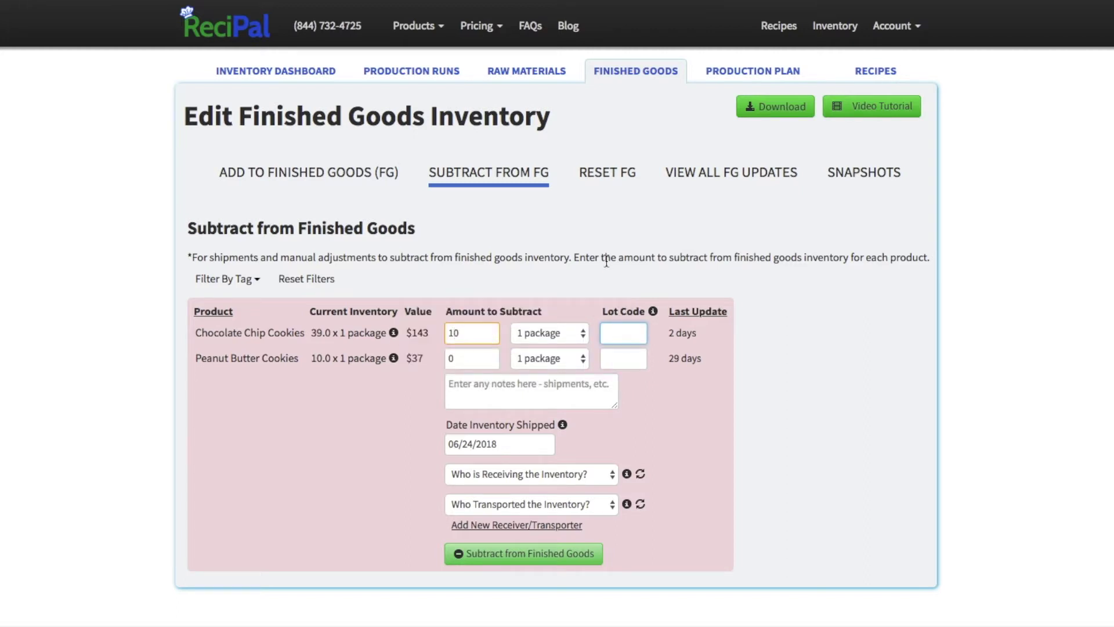
type("CC")
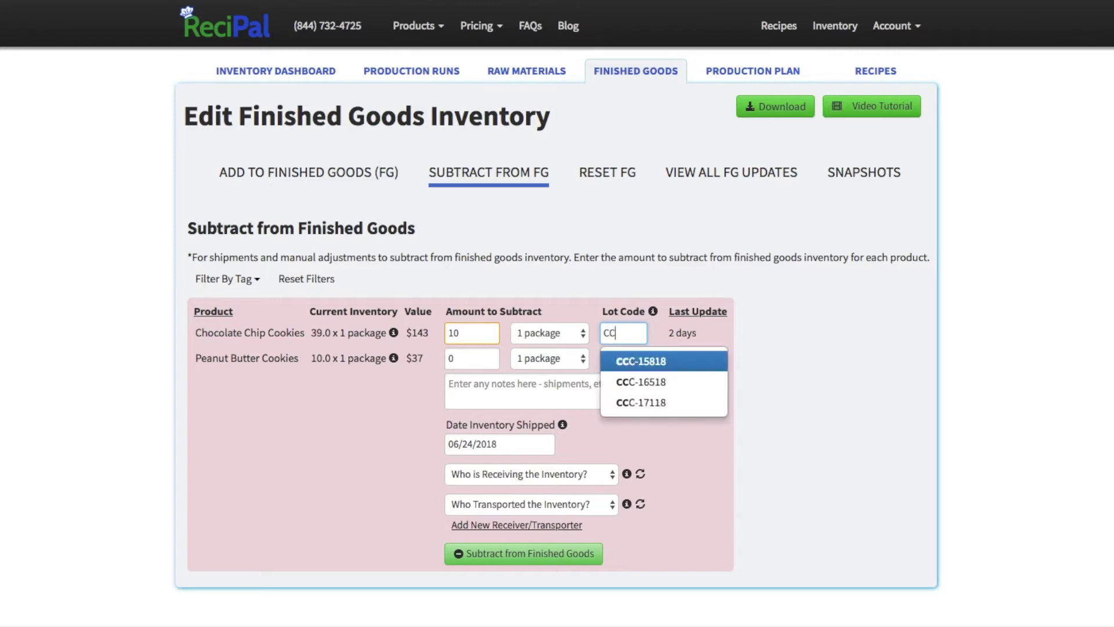
left_click(643, 361)
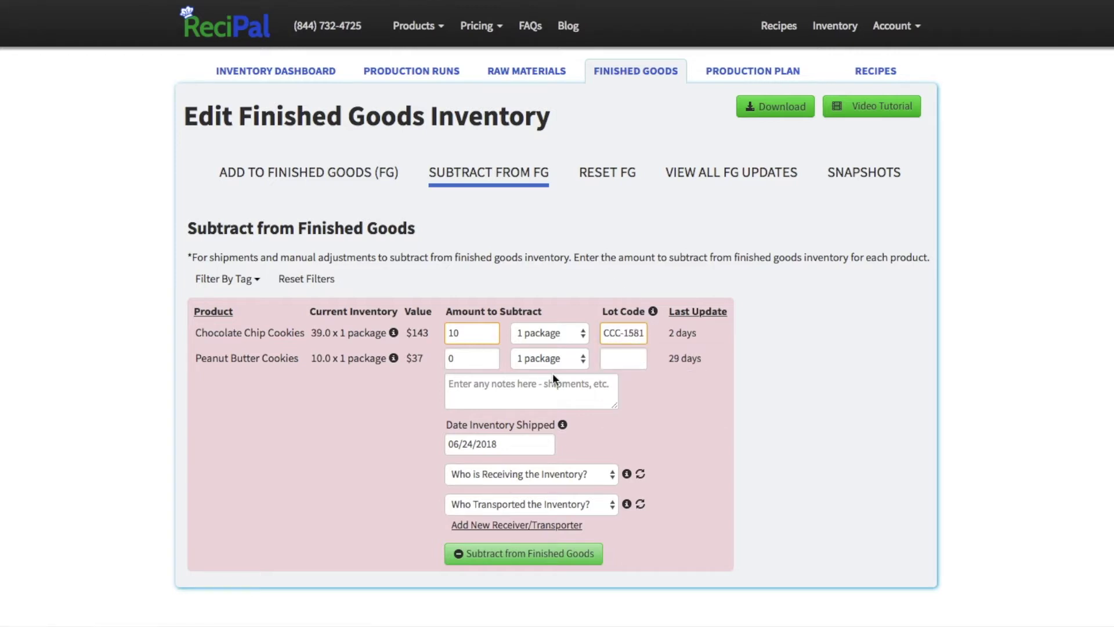
Keep ship date 06/24/2018, set receiver Coffee Shop XYZ and transporter FedEx, then submit.
left_click(482, 393)
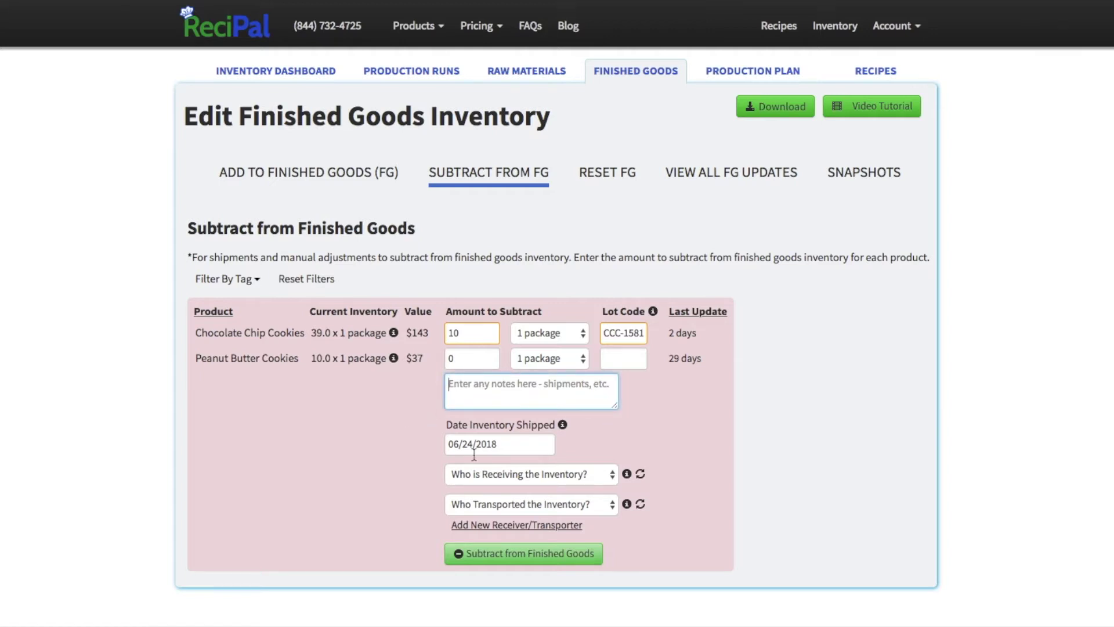
left_click(496, 445)
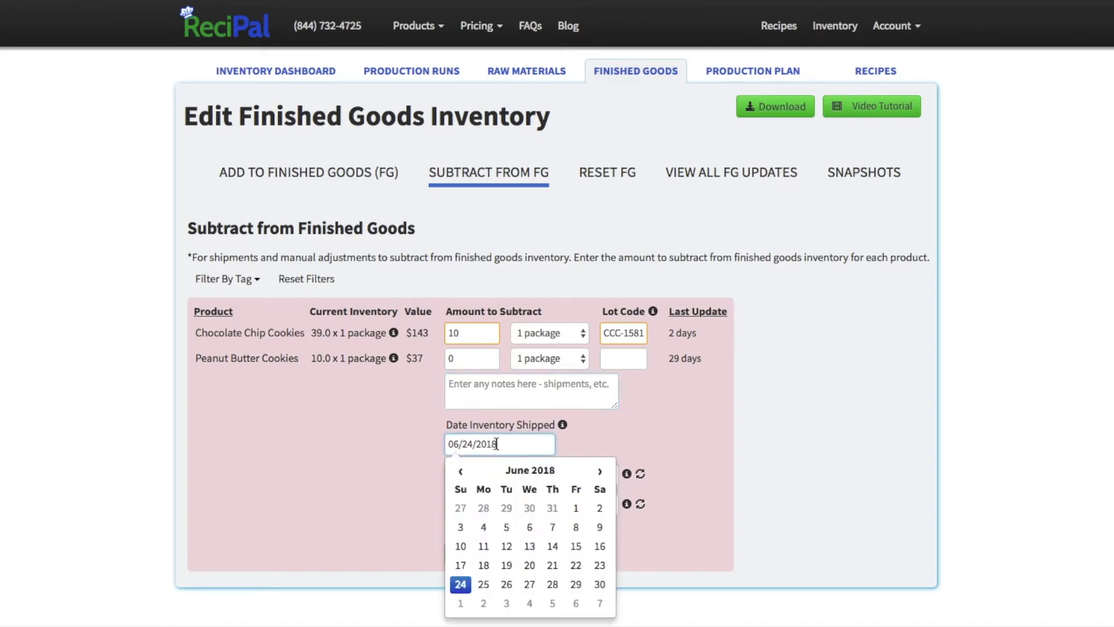
left_click(424, 479)
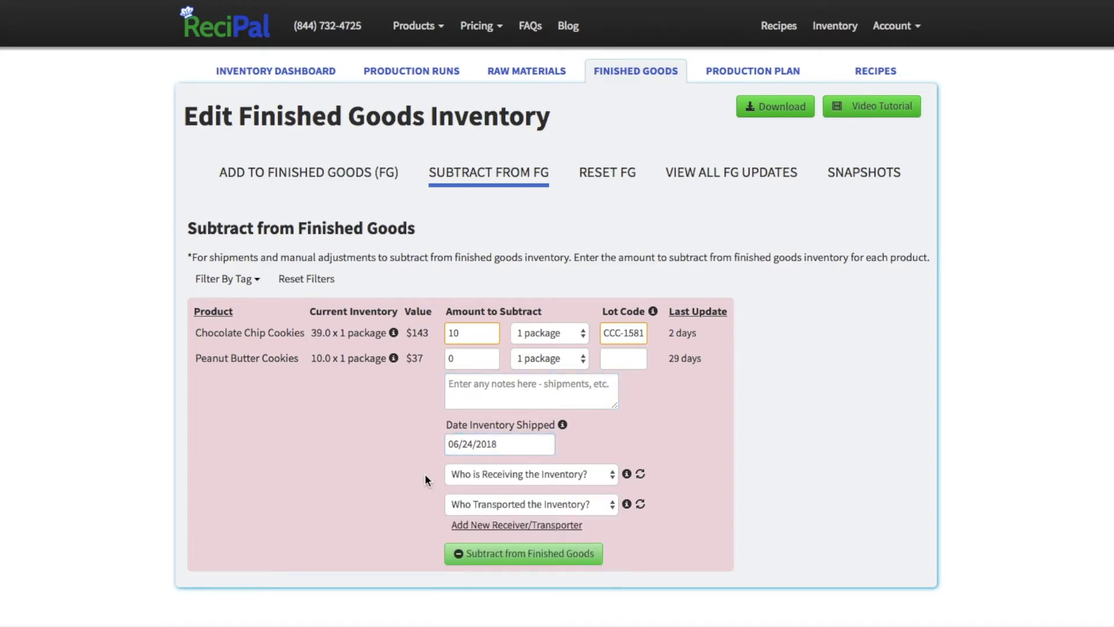
left_click(483, 473)
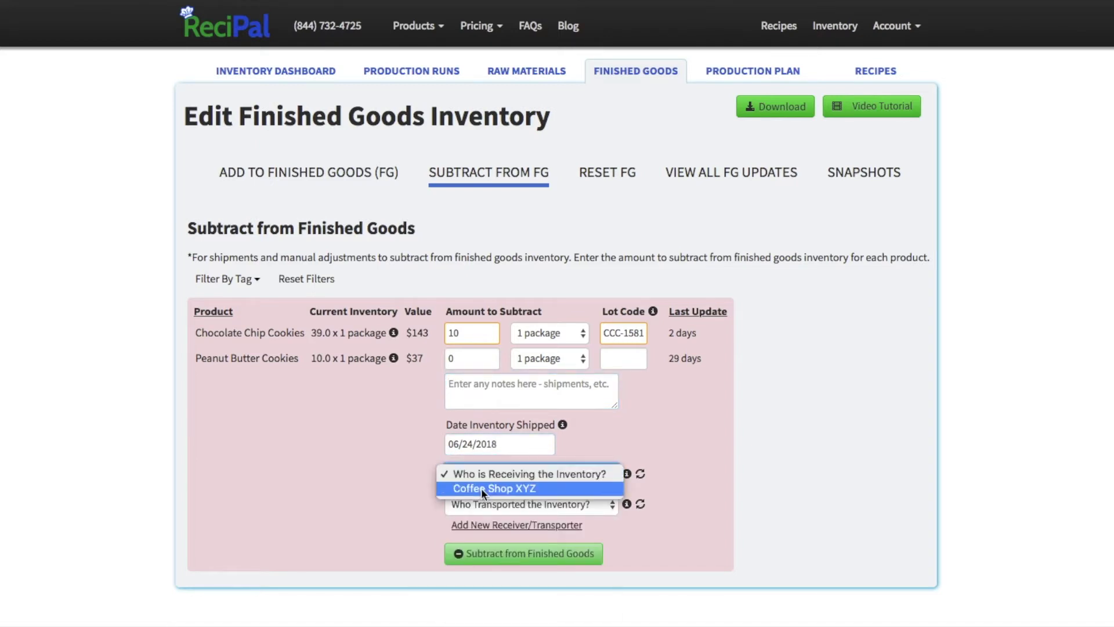
left_click(481, 488)
left_click(479, 502)
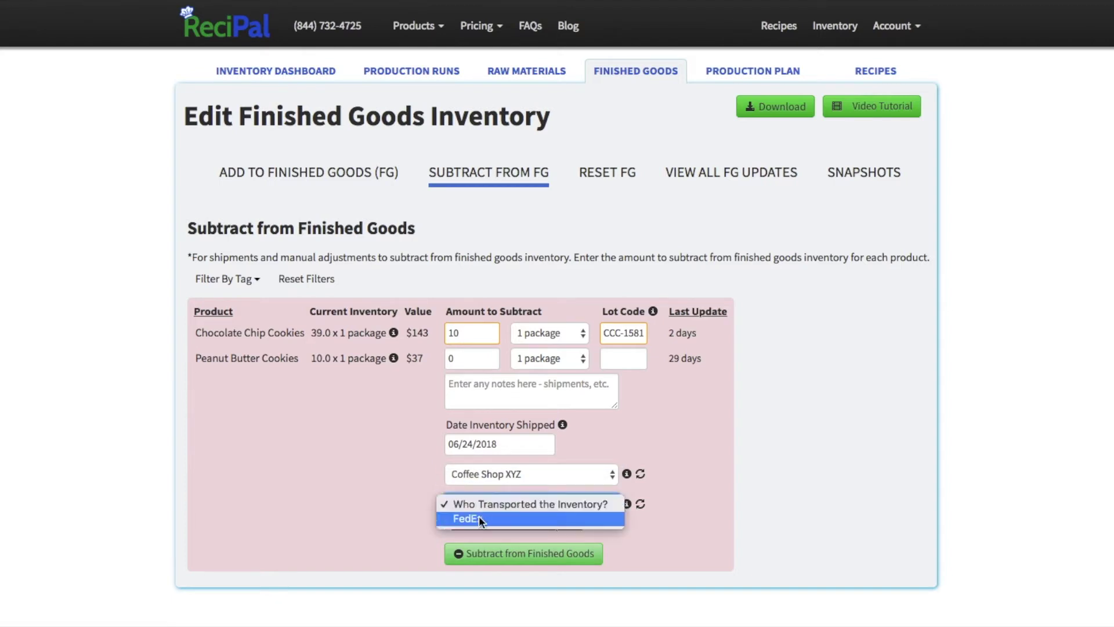
key("Escape")
left_click(479, 515)
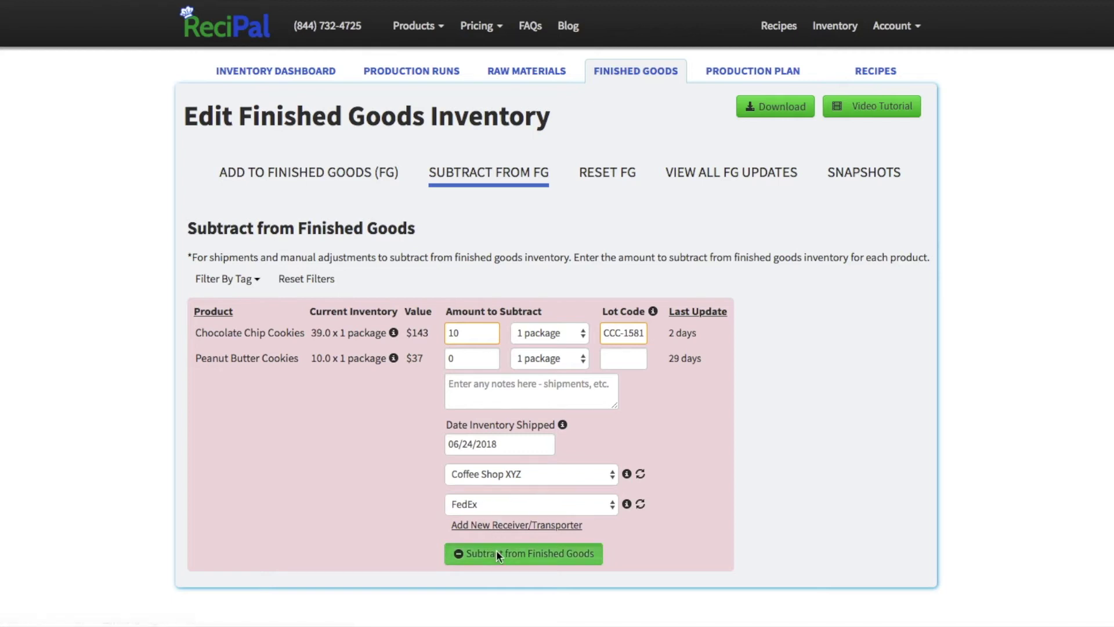
left_click(496, 548)
Confirm the subtraction, check the new 29.0-package inventory, and open the Contact Information page.
key("Return")
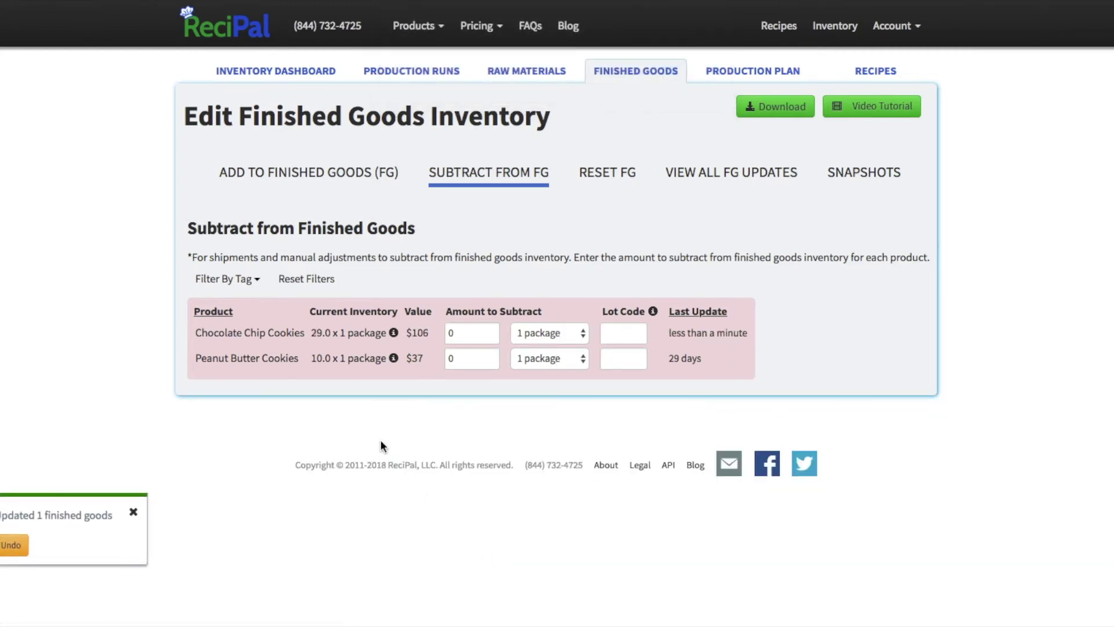
triple_click(322, 333)
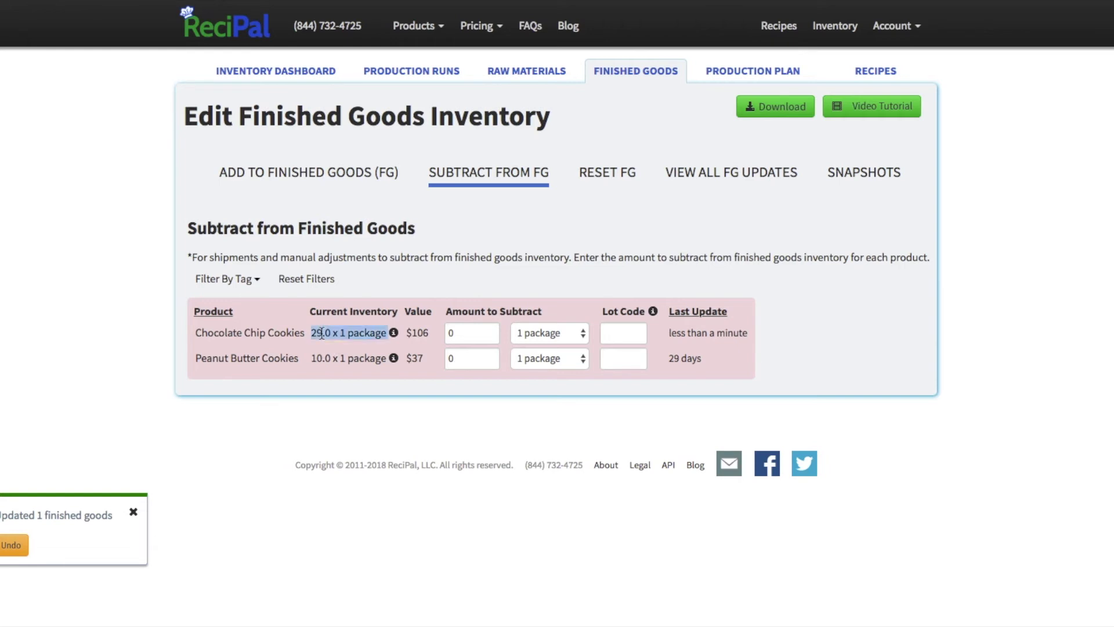
left_click(322, 333)
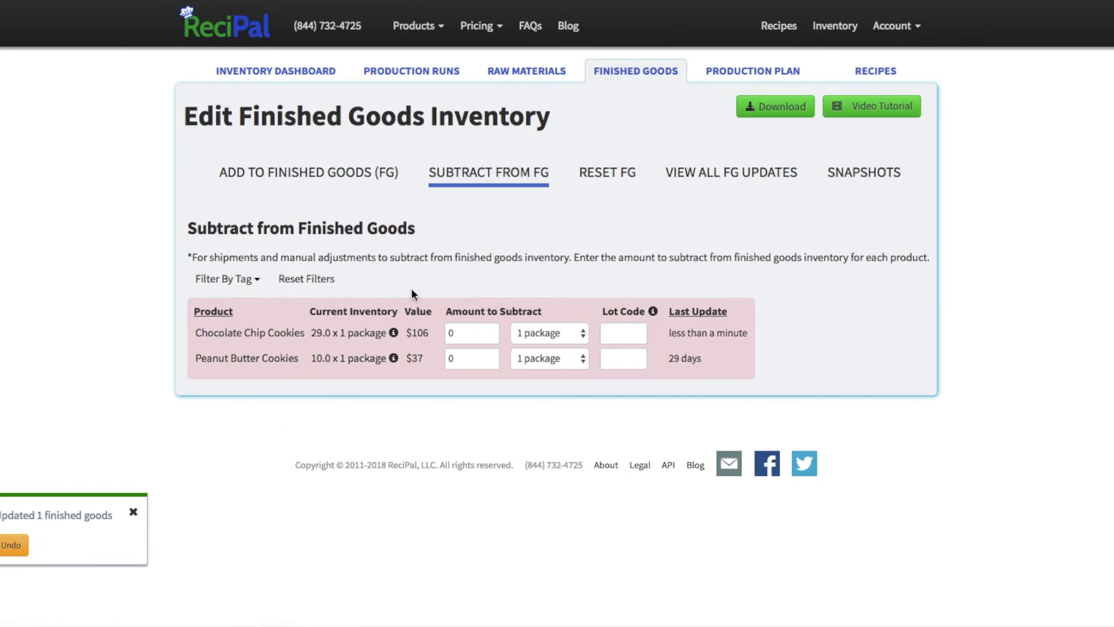
triple_click(441, 258)
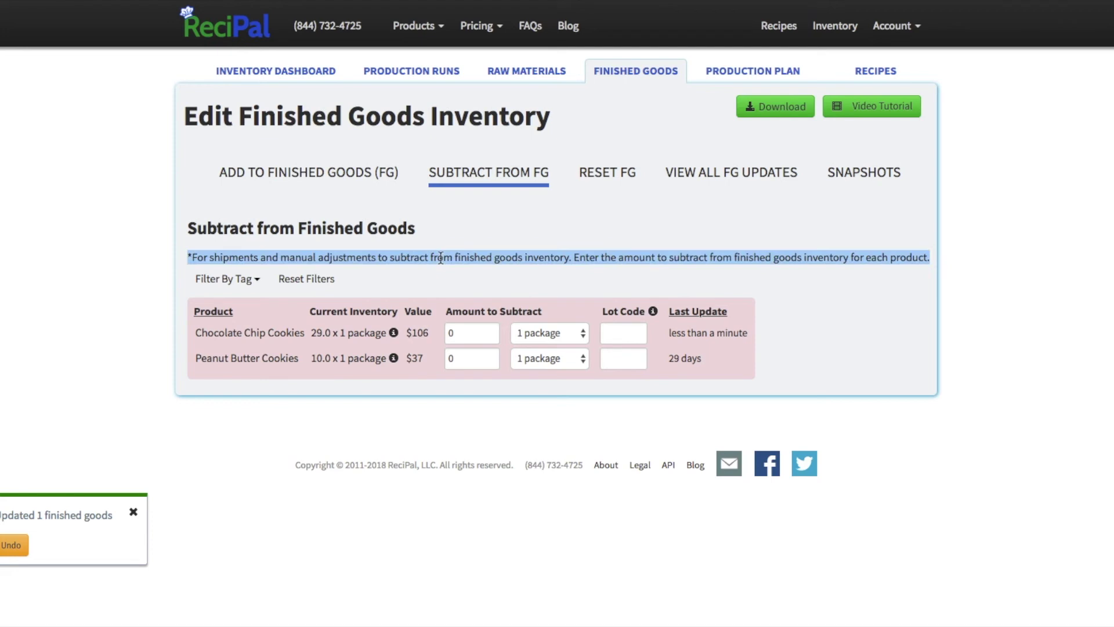
left_click(441, 257)
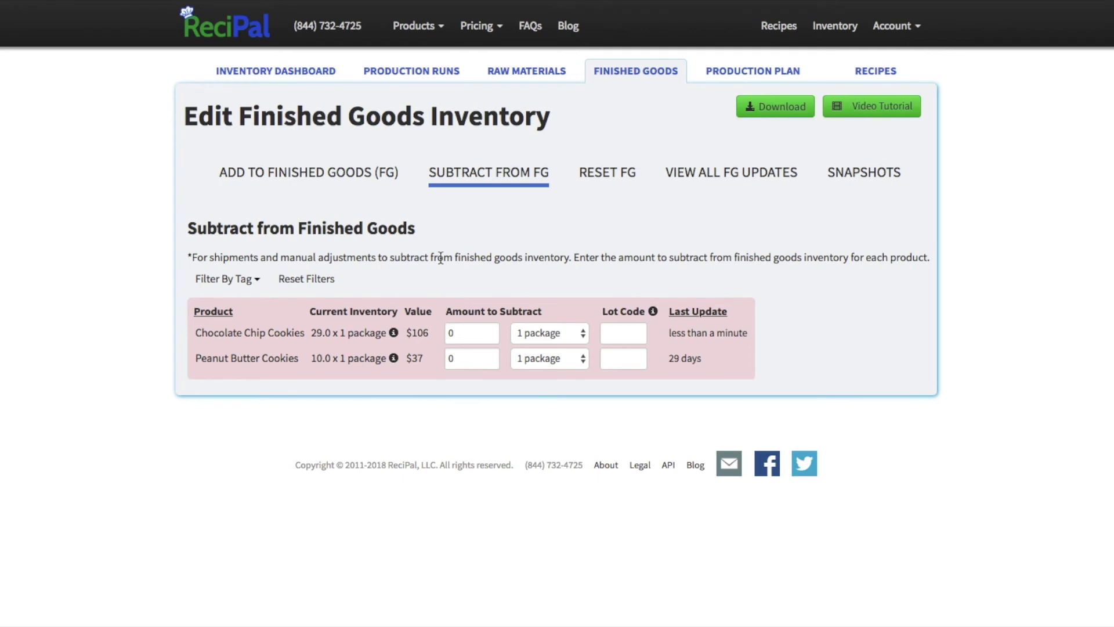
left_click(333, 34)
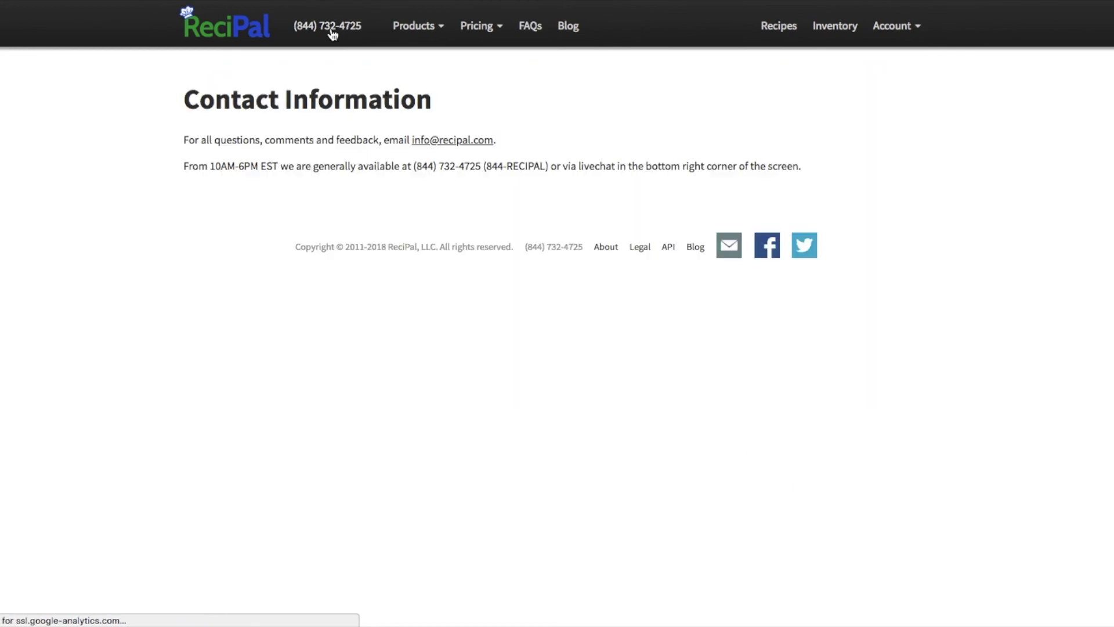